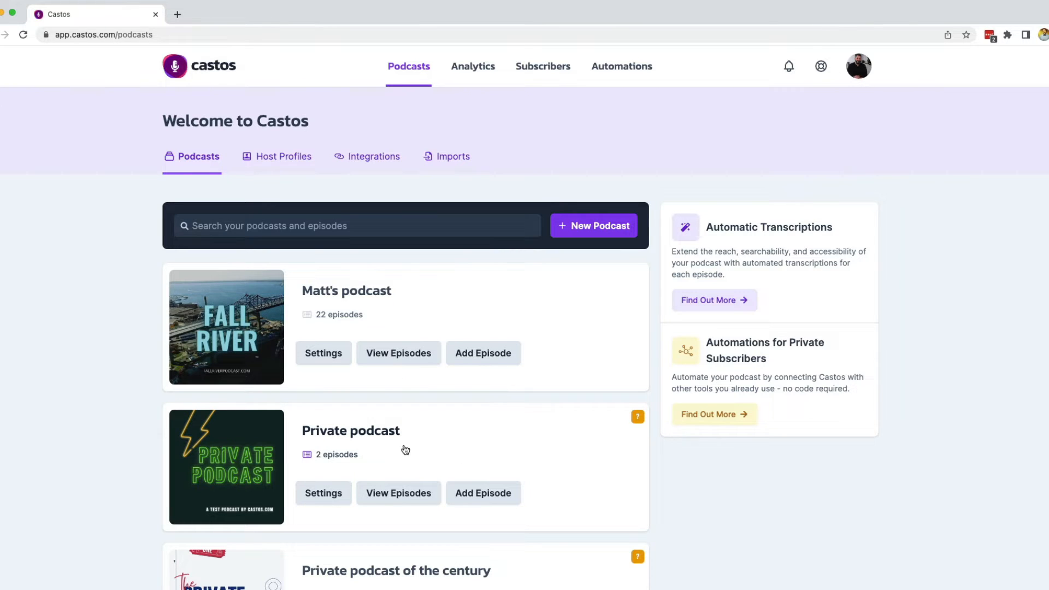
Open the Fall River podcast's episode list and start a Headliner video for "My podcast episode" from its episode links
{"action": "scroll", "coordinate": [406, 450], "scroll_direction": "down", "scroll_amount": 4}
{"action": "scroll", "coordinate": [401, 464], "scroll_direction": "up", "scroll_amount": 4}
{"action": "left_click", "coordinate": [388, 355]}
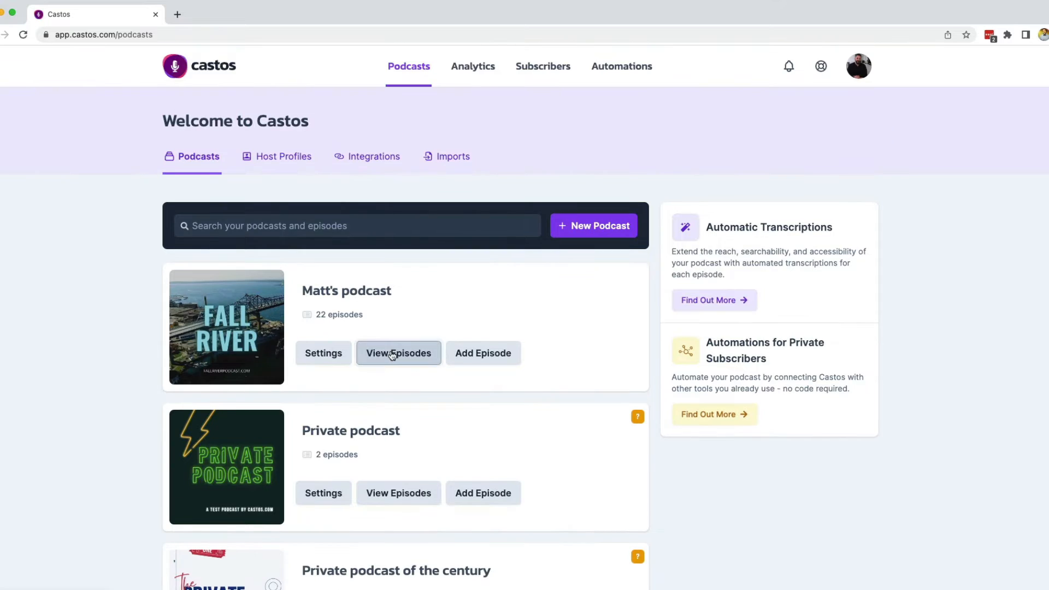
{"action": "scroll", "coordinate": [481, 392], "scroll_direction": "down", "scroll_amount": 6}
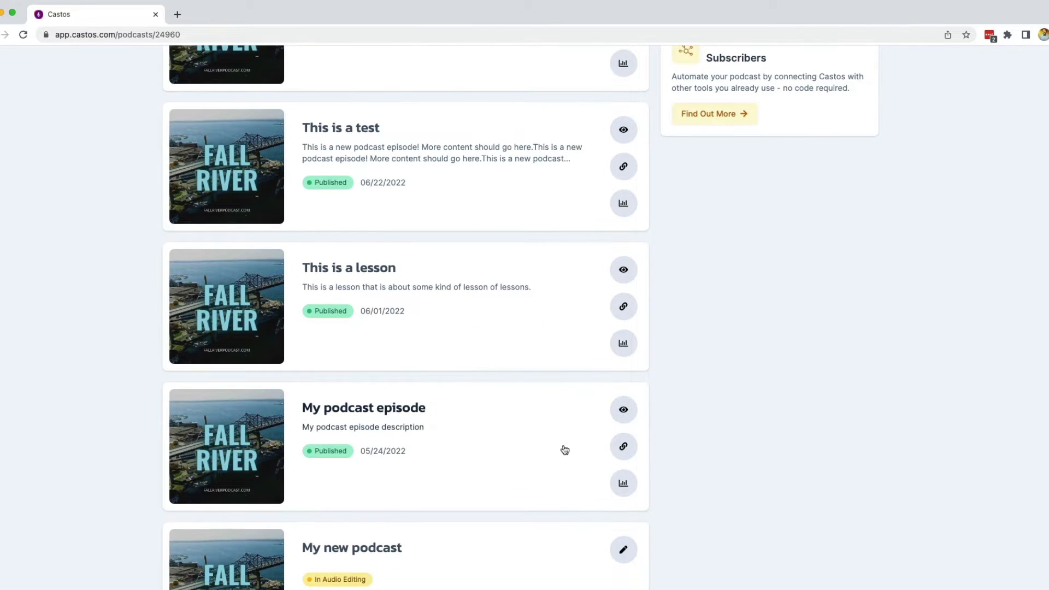
{"action": "left_click", "coordinate": [625, 446]}
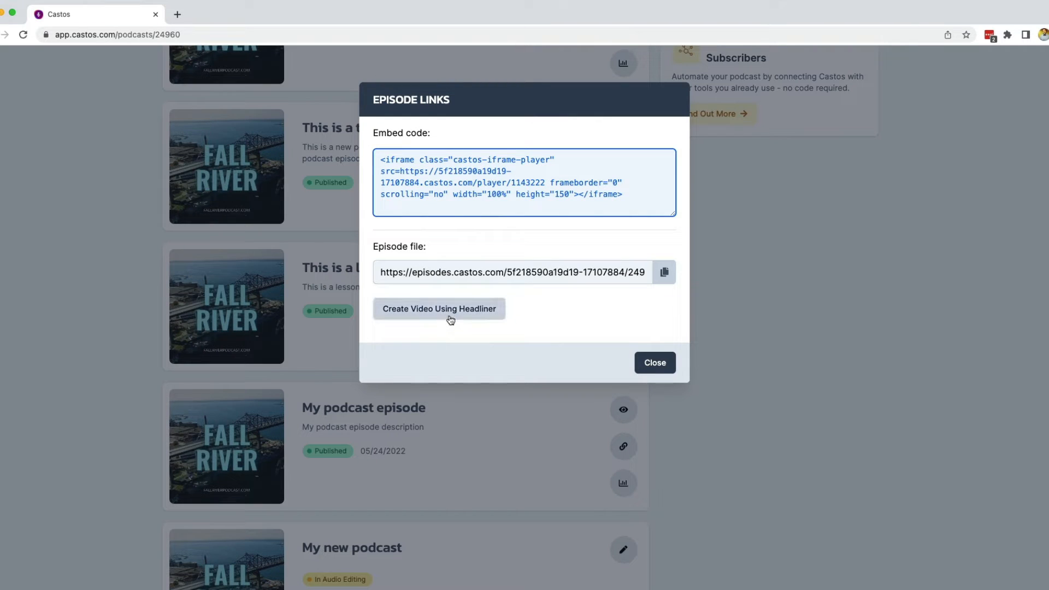
{"action": "left_click", "coordinate": [468, 313]}
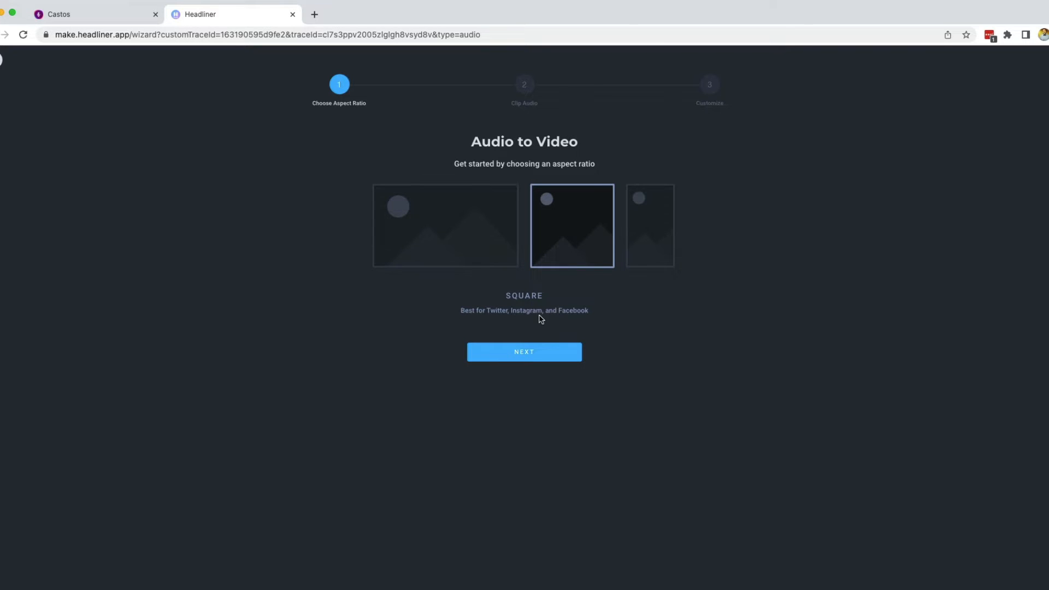
Keep the square aspect ratio and trim the audio clip to its first 25 seconds, continuing to the customization stage
{"action": "left_click", "coordinate": [543, 353]}
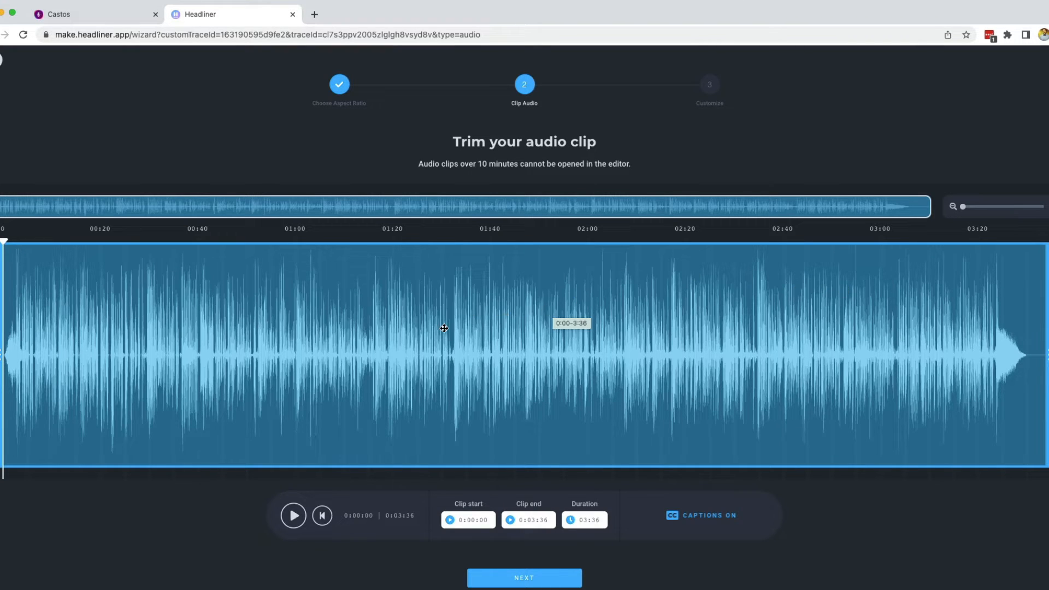
{"action": "left_click_drag", "start_coordinate": [1045, 333], "coordinate": [130, 354]}
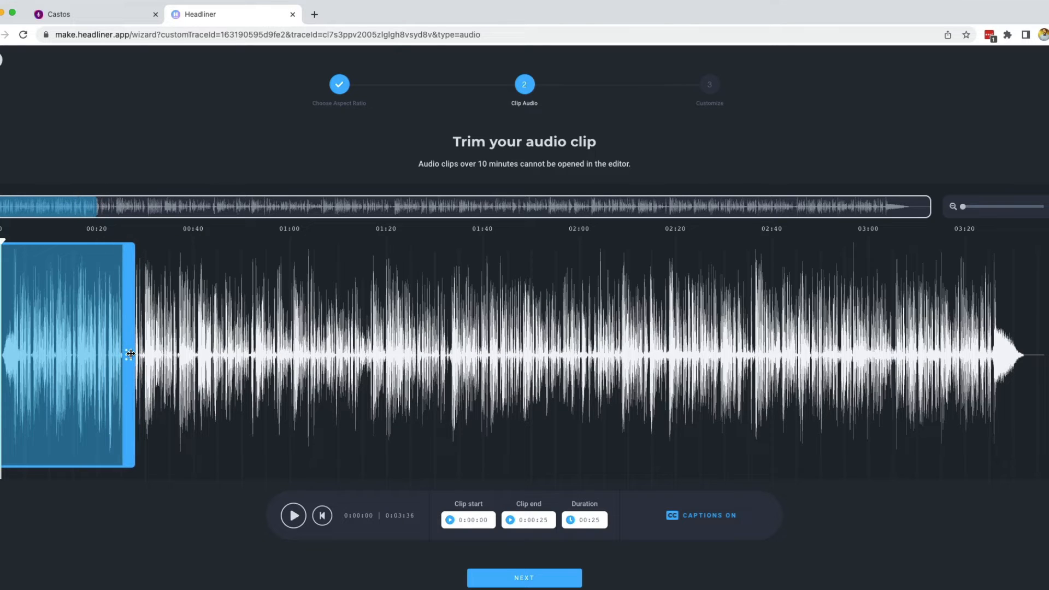
{"action": "mouse_move", "coordinate": [128, 354]}
{"action": "left_click", "coordinate": [599, 522]}
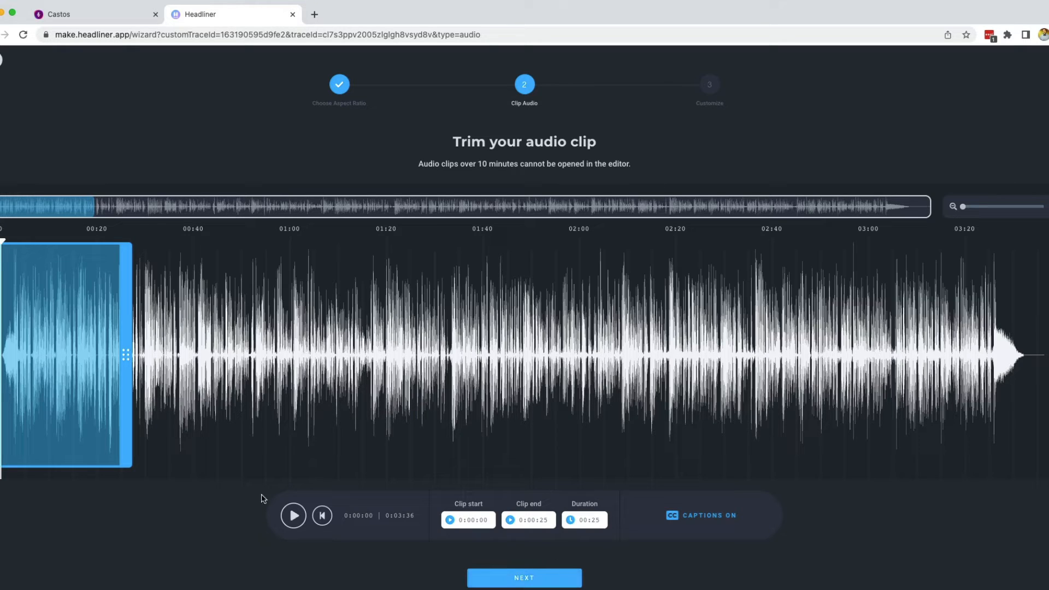
{"action": "left_click", "coordinate": [519, 579]}
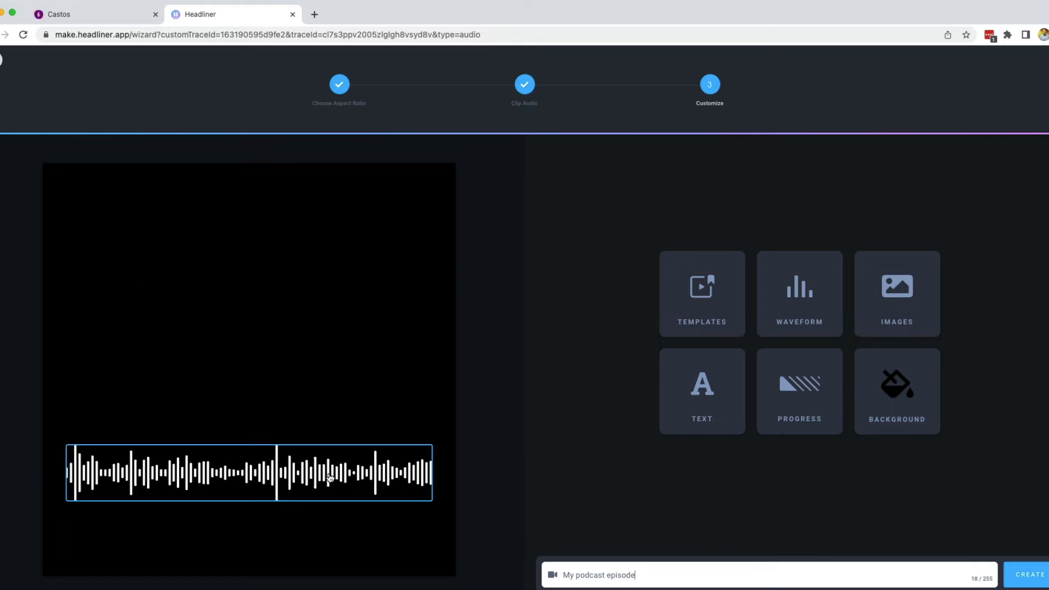
Restyle the waveform as multicoloured equalizer bars, move it to the video's bottom edge and stretch it across the full width
{"action": "left_click", "coordinate": [261, 484]}
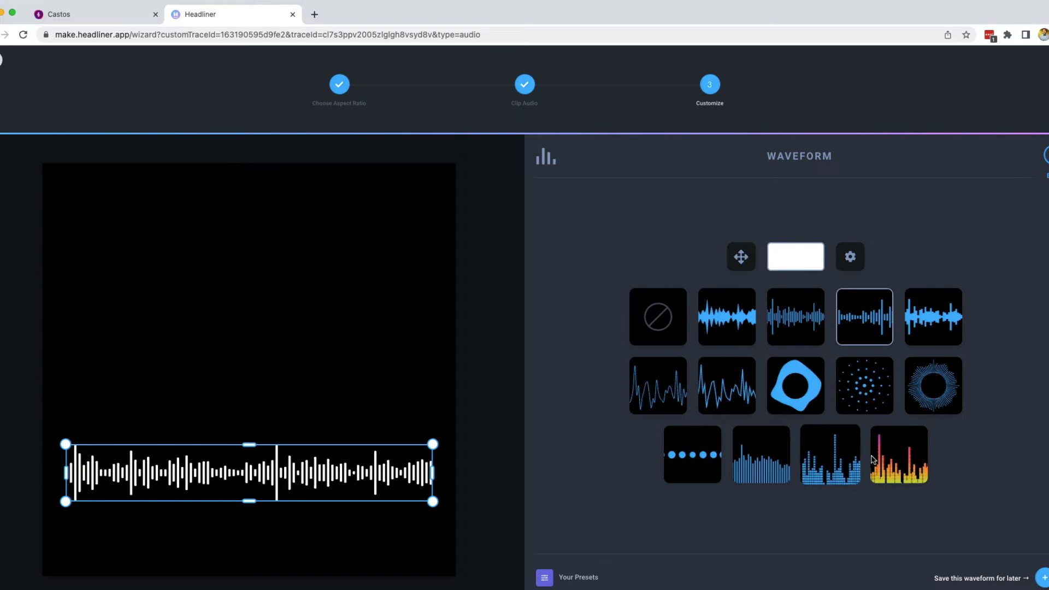
{"action": "left_click", "coordinate": [896, 464]}
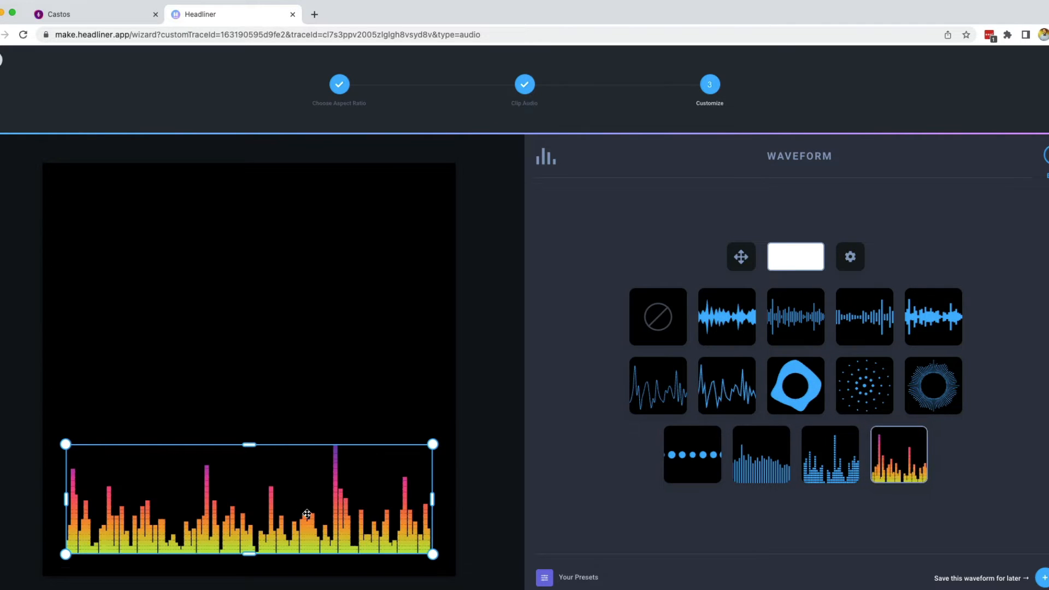
{"action": "left_click_drag", "start_coordinate": [308, 508], "coordinate": [307, 529]}
{"action": "left_click_drag", "start_coordinate": [431, 522], "coordinate": [454, 520]}
{"action": "left_click_drag", "start_coordinate": [66, 517], "coordinate": [46, 519]}
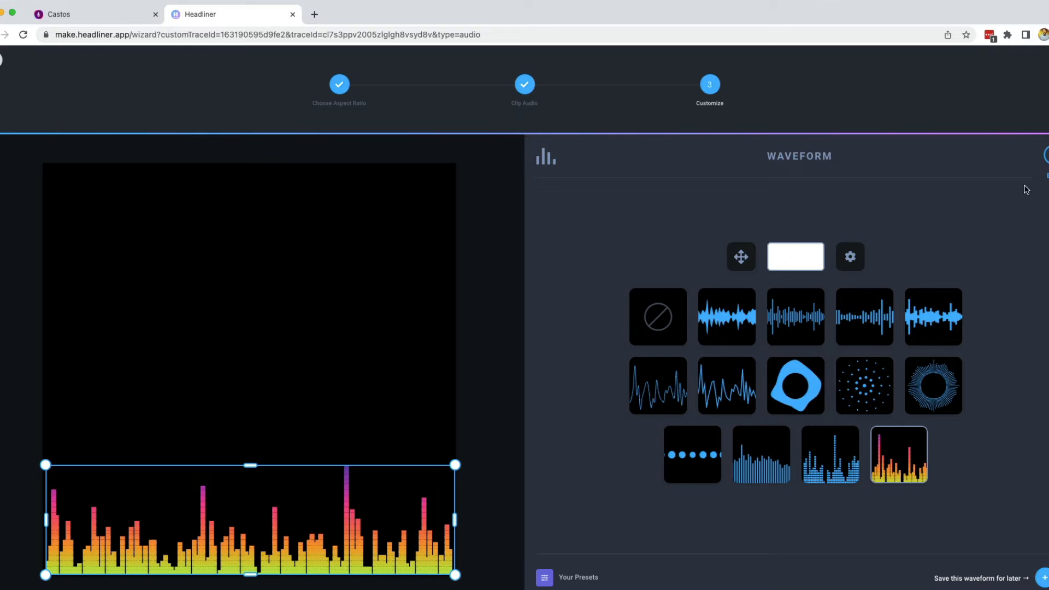
{"action": "left_click", "coordinate": [1045, 156]}
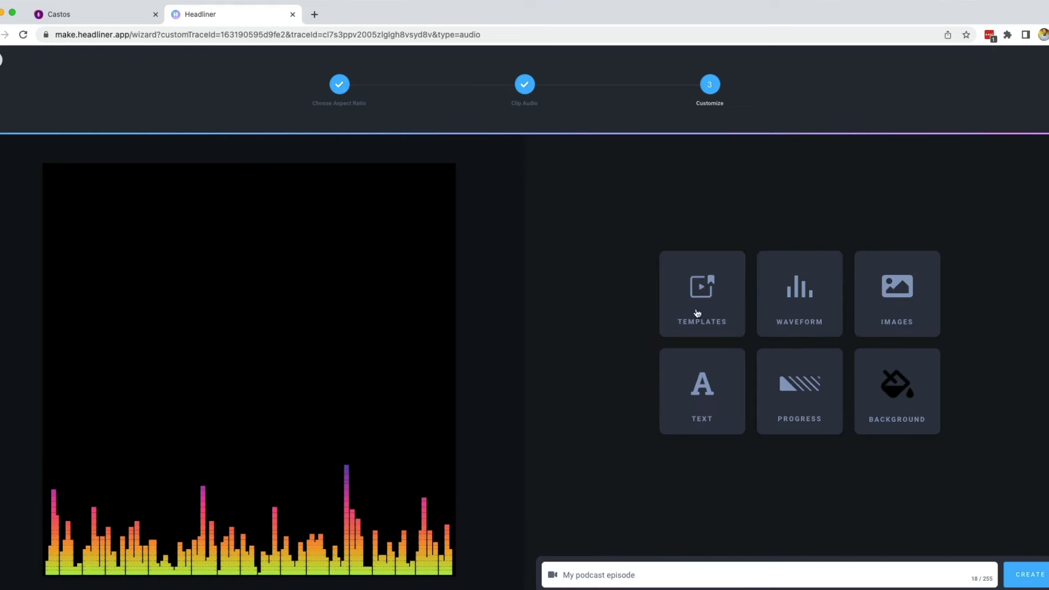
Apply the Basic Black 1:1 template to the video
{"action": "left_click", "coordinate": [698, 313]}
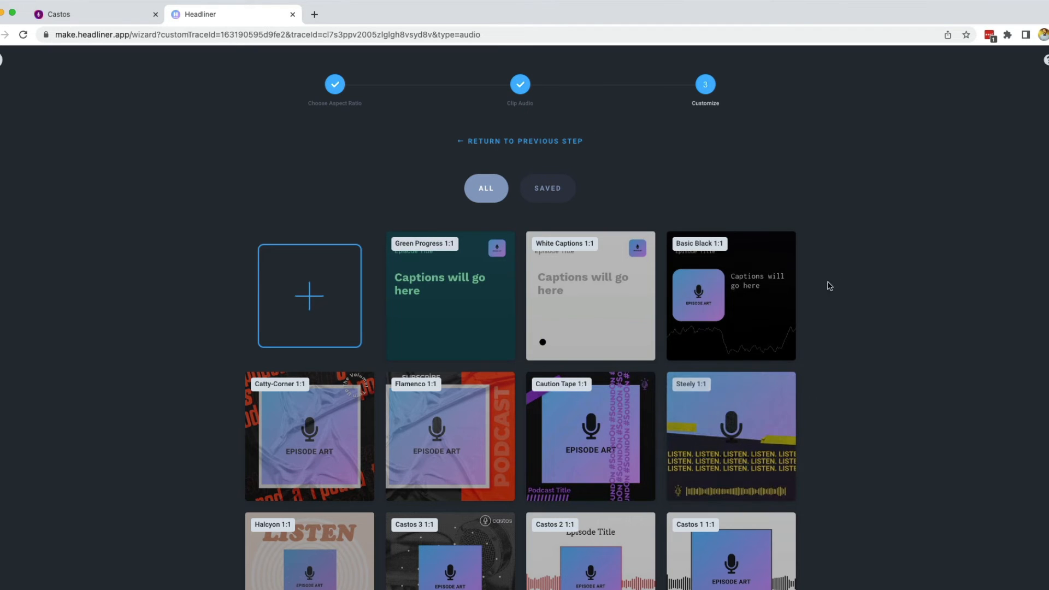
{"action": "left_click", "coordinate": [723, 279]}
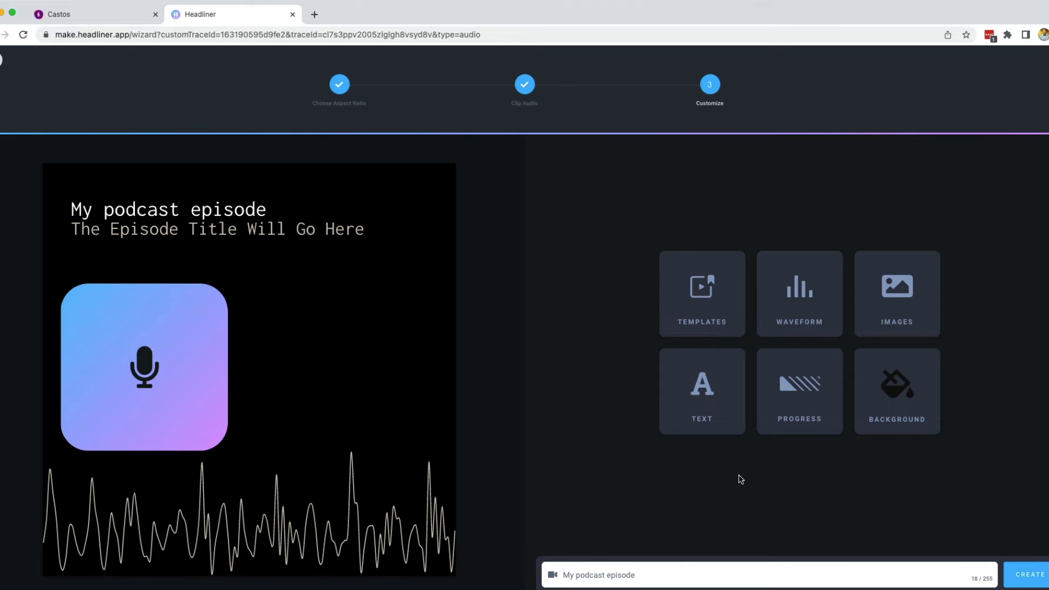
Replace the video's title with the podcast's name and create the project in the advanced editor
{"action": "triple_click", "coordinate": [578, 575]}
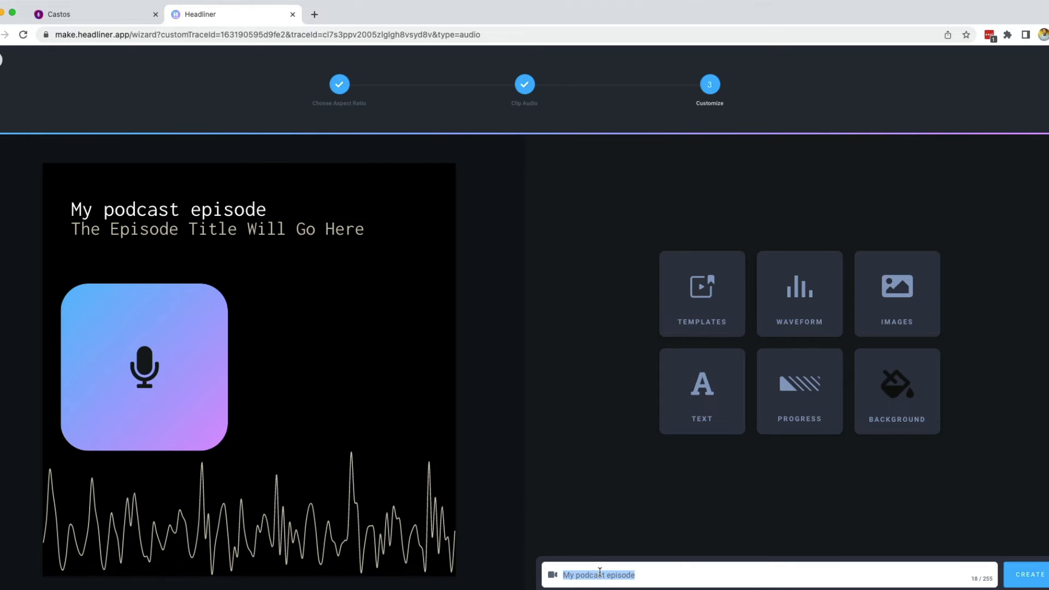
{"action": "type", "text": "Matt's"}
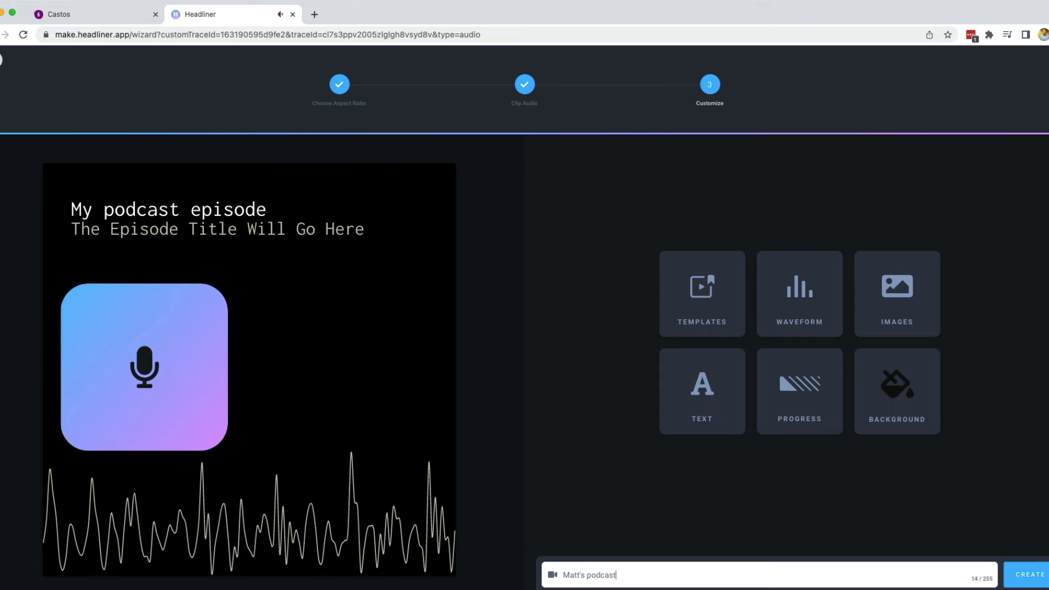
{"action": "left_click", "coordinate": [1035, 565]}
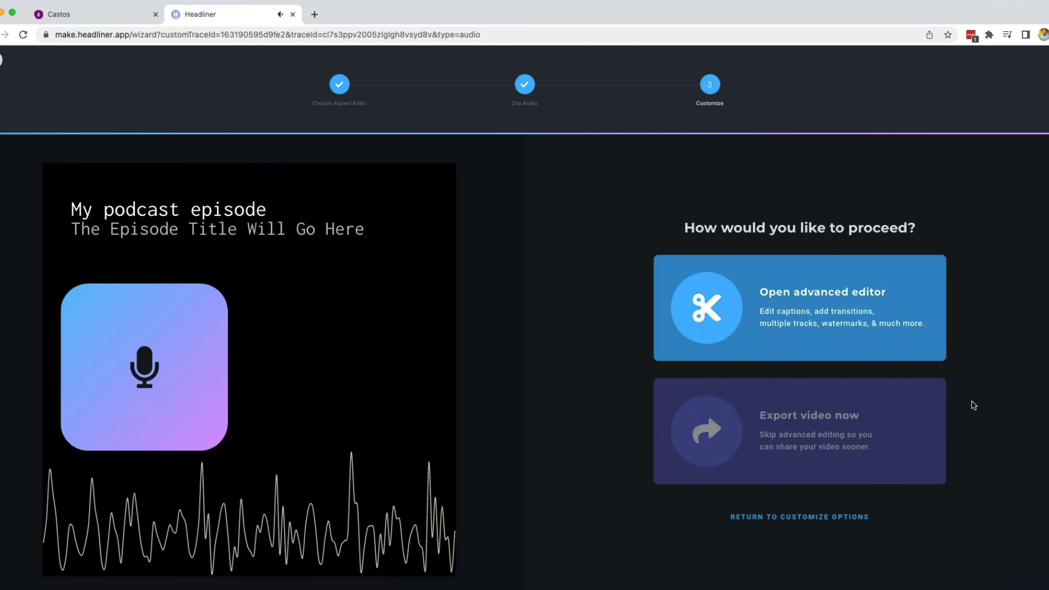
{"action": "left_click", "coordinate": [781, 303]}
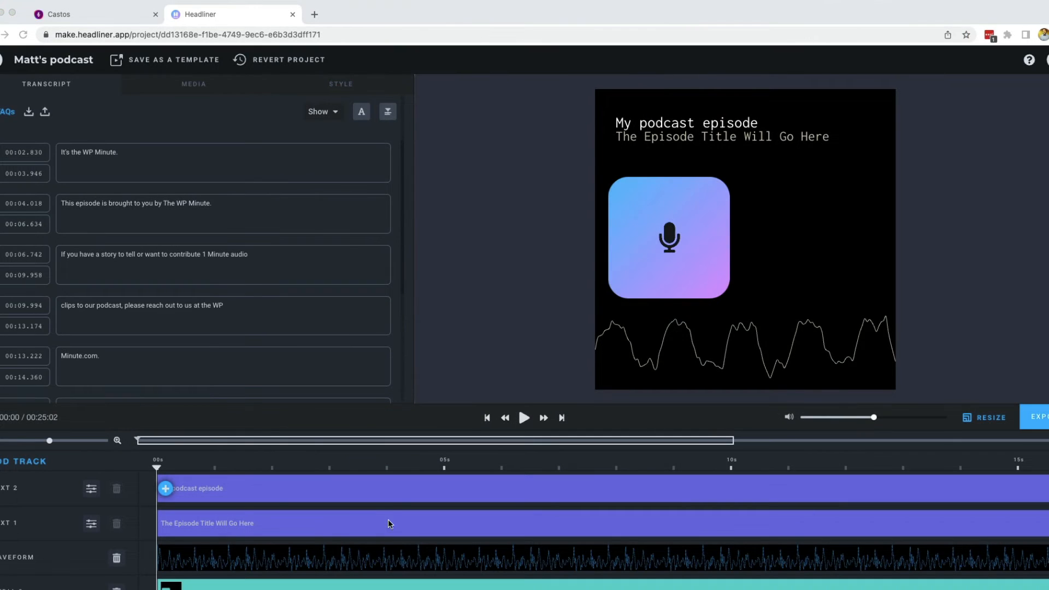
Read through the generated transcript captions and play part of the video to preview them, pausing at about 12 seconds
{"action": "scroll", "coordinate": [197, 242], "scroll_direction": "down", "scroll_amount": 3}
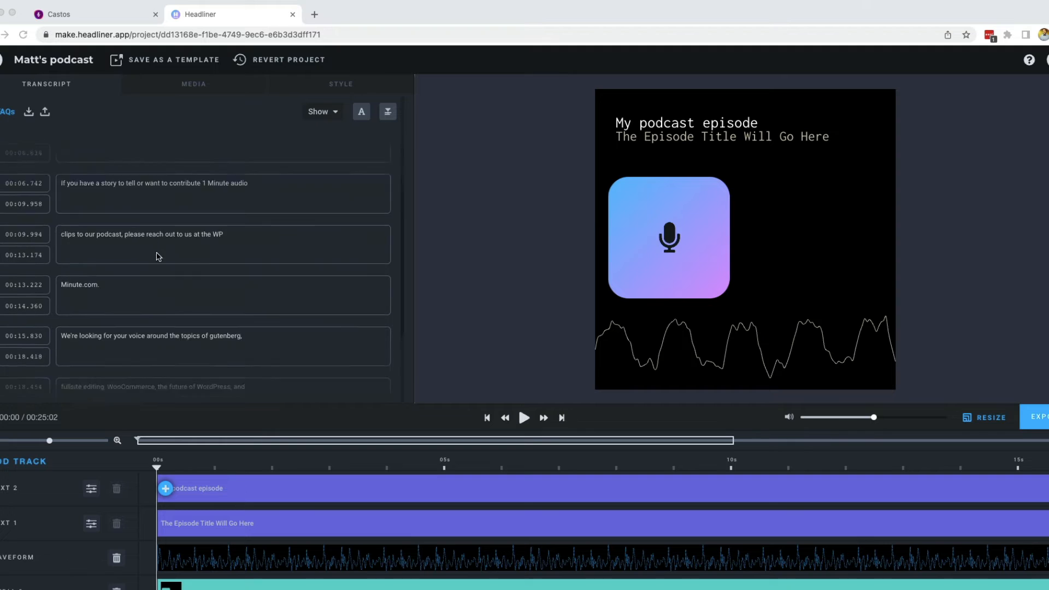
{"action": "scroll", "coordinate": [166, 308], "scroll_direction": "up", "scroll_amount": 2}
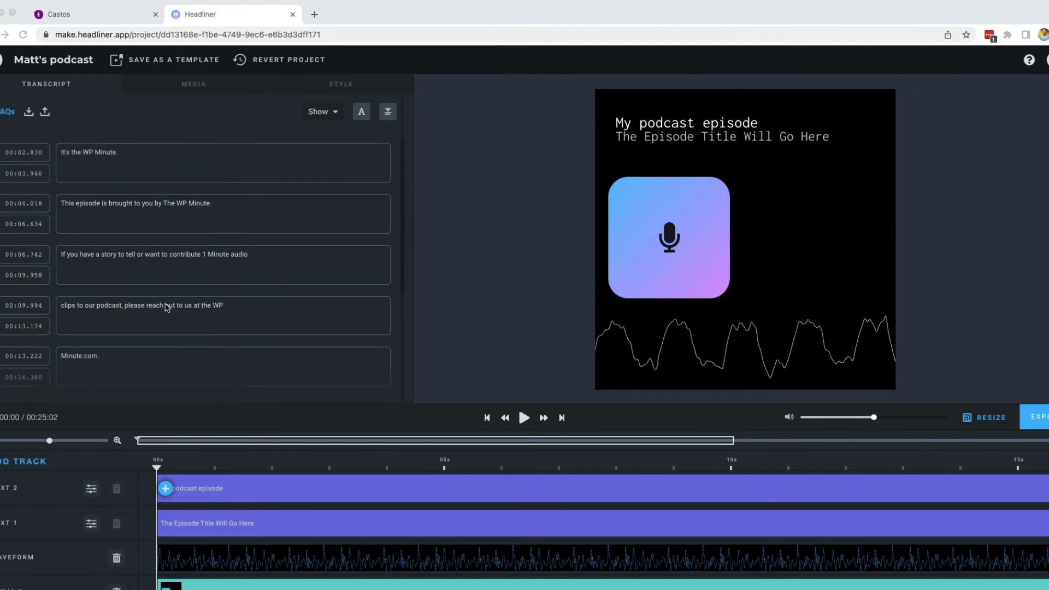
{"action": "scroll", "coordinate": [165, 355], "scroll_direction": "down", "scroll_amount": 4}
{"action": "scroll", "coordinate": [166, 384], "scroll_direction": "up", "scroll_amount": 1}
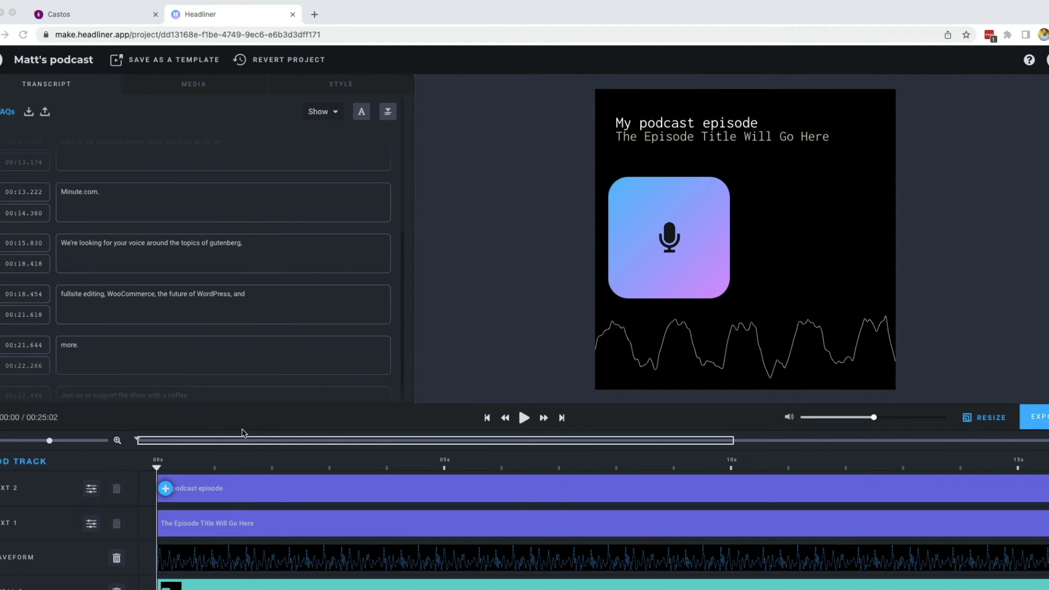
{"action": "left_click", "coordinate": [151, 300]}
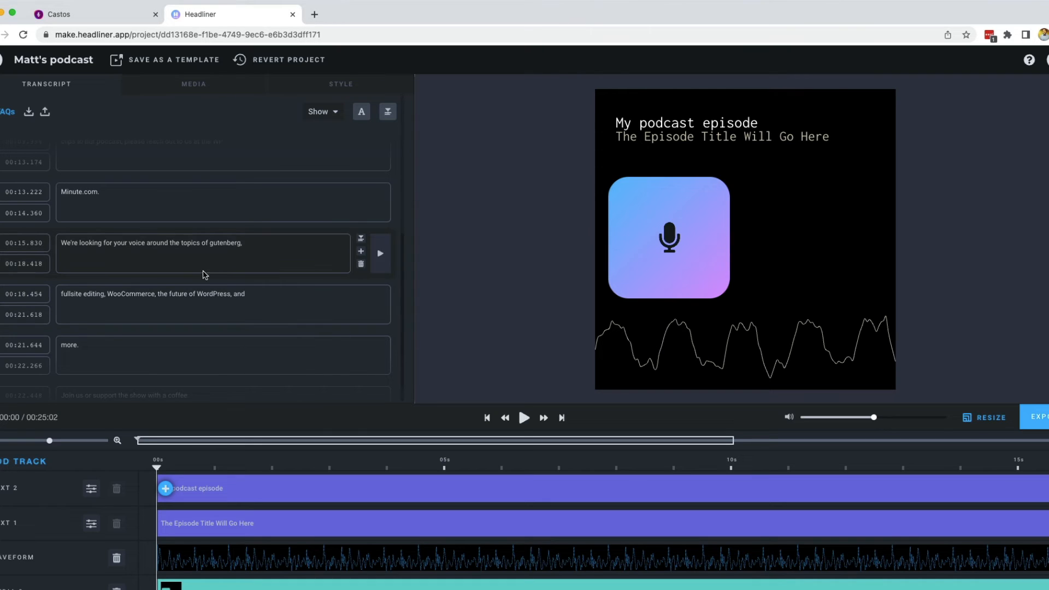
{"action": "scroll", "coordinate": [200, 276], "scroll_direction": "up", "scroll_amount": 5}
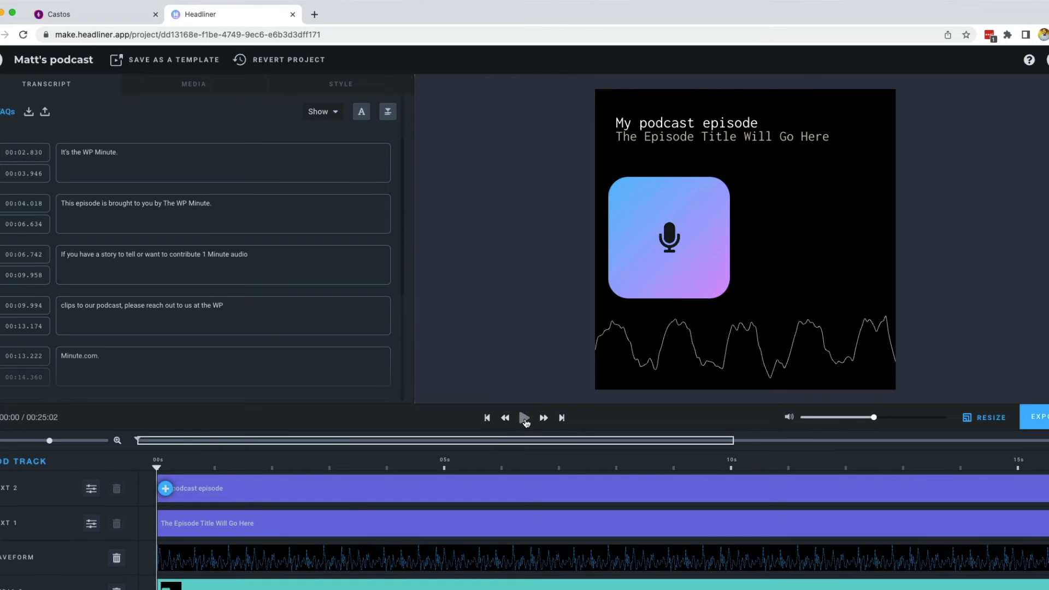
{"action": "left_click", "coordinate": [524, 418]}
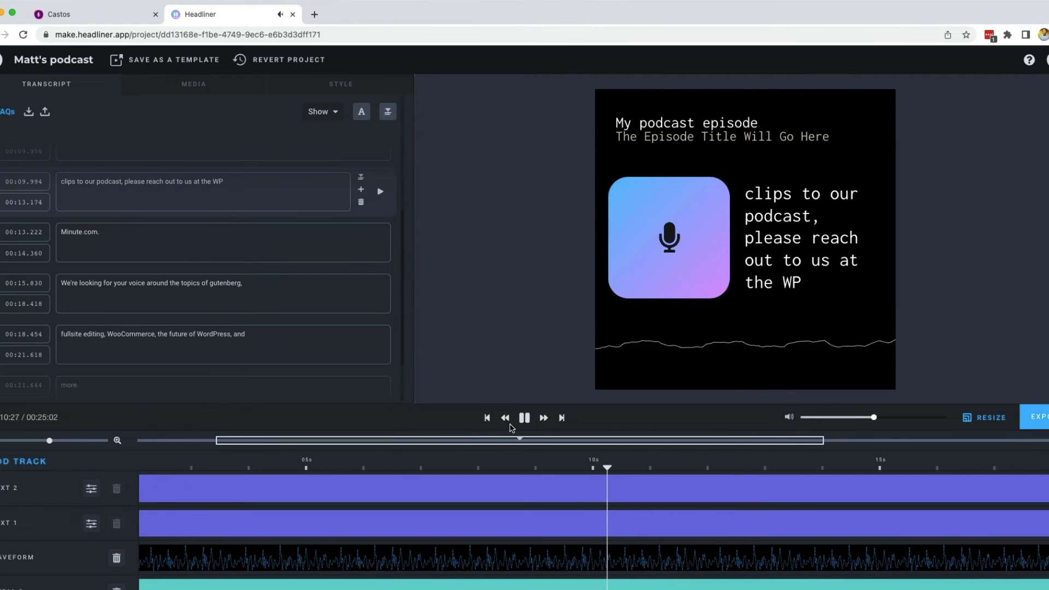
{"action": "left_click", "coordinate": [526, 419]}
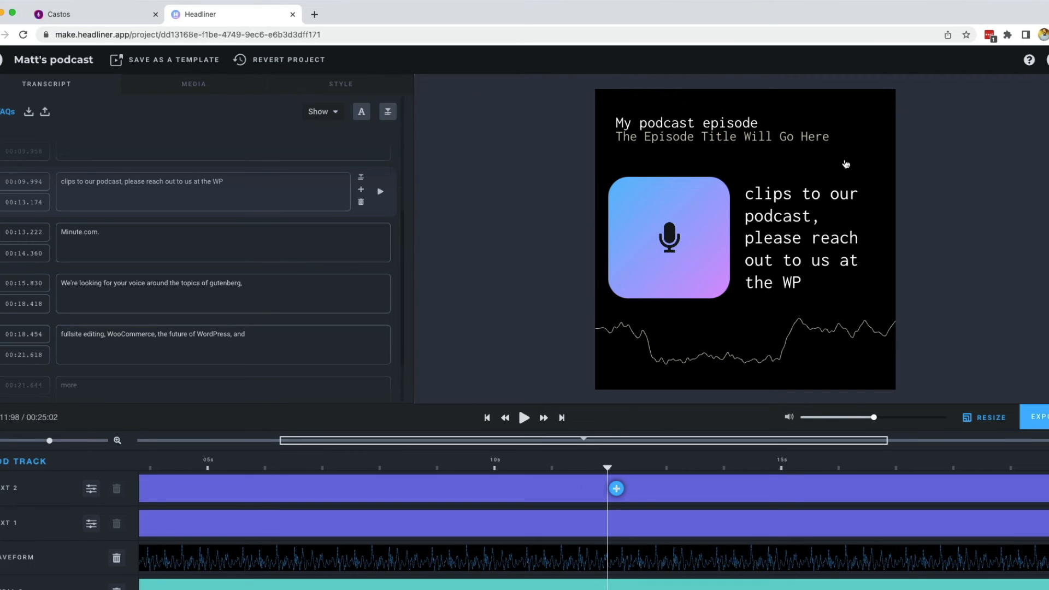
Review the project's media, its style options and the stacked tracks in the timeline
{"action": "left_click", "coordinate": [214, 86]}
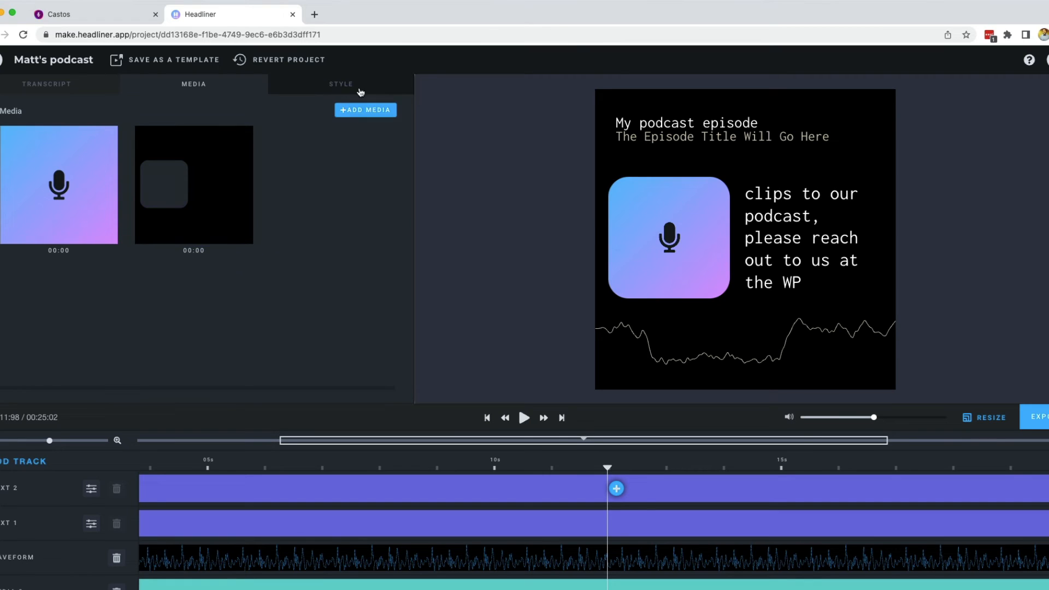
{"action": "left_click", "coordinate": [335, 92]}
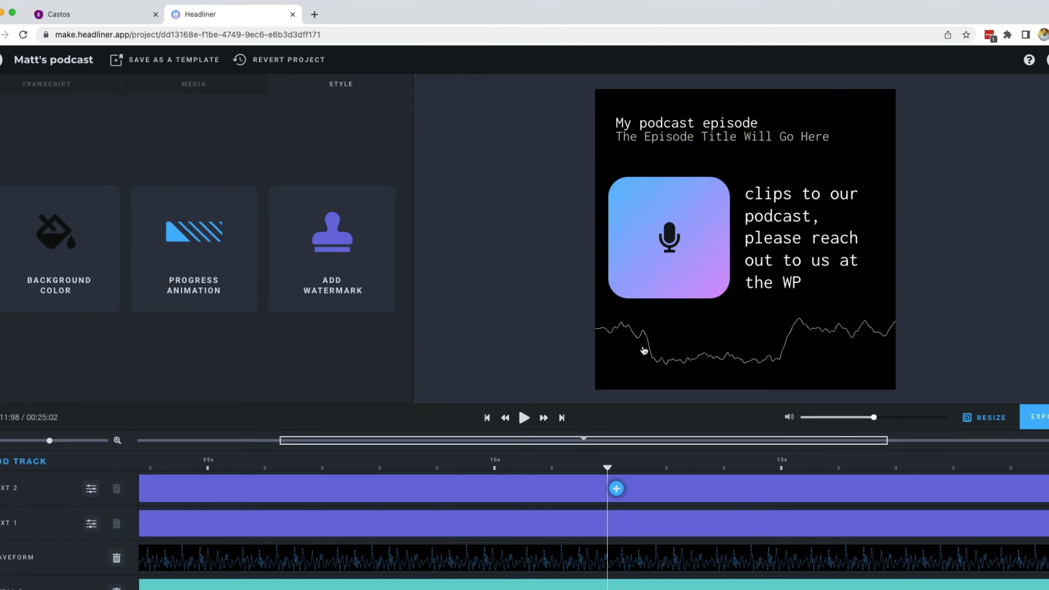
{"action": "scroll", "coordinate": [468, 501], "scroll_direction": "down", "scroll_amount": 2}
{"action": "scroll", "coordinate": [616, 483], "scroll_direction": "down", "scroll_amount": 1}
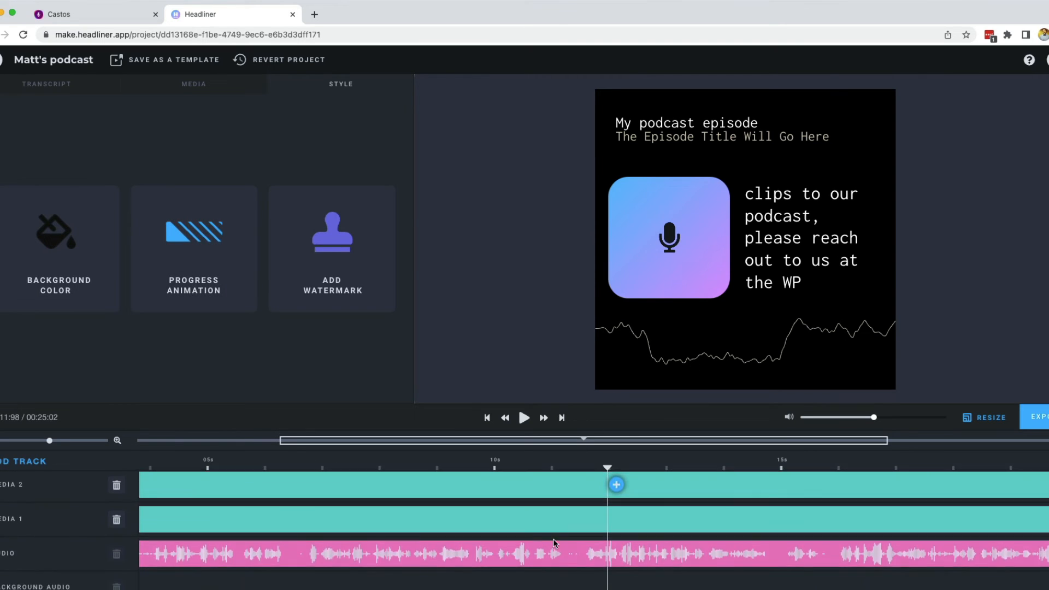
{"action": "scroll", "coordinate": [617, 508], "scroll_direction": "up", "scroll_amount": 3}
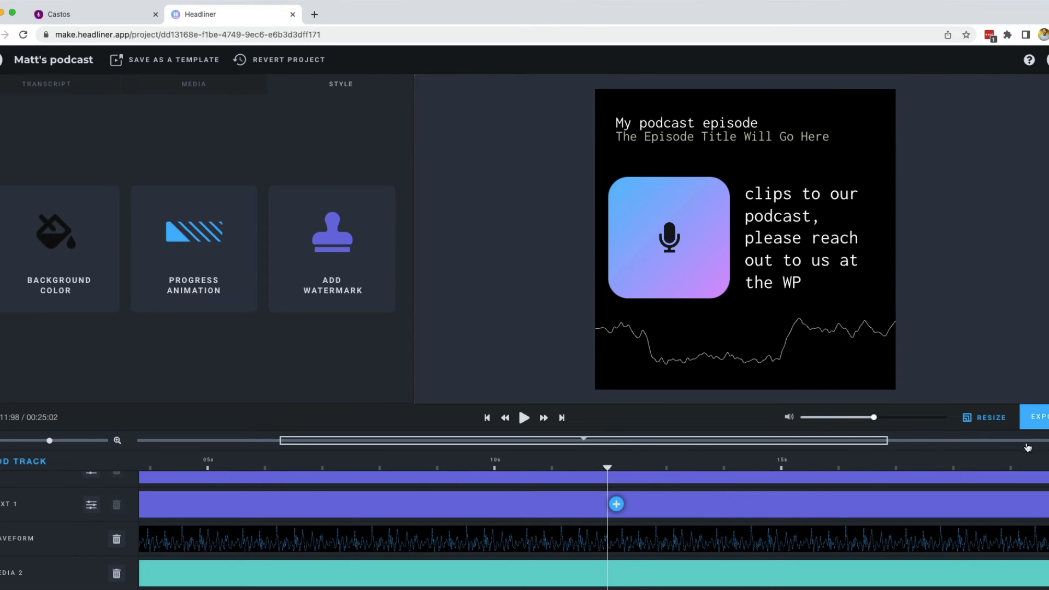
Inspect the video's export options without exporting, and reposition the playhead at about 12 seconds
{"action": "left_click", "coordinate": [1041, 419]}
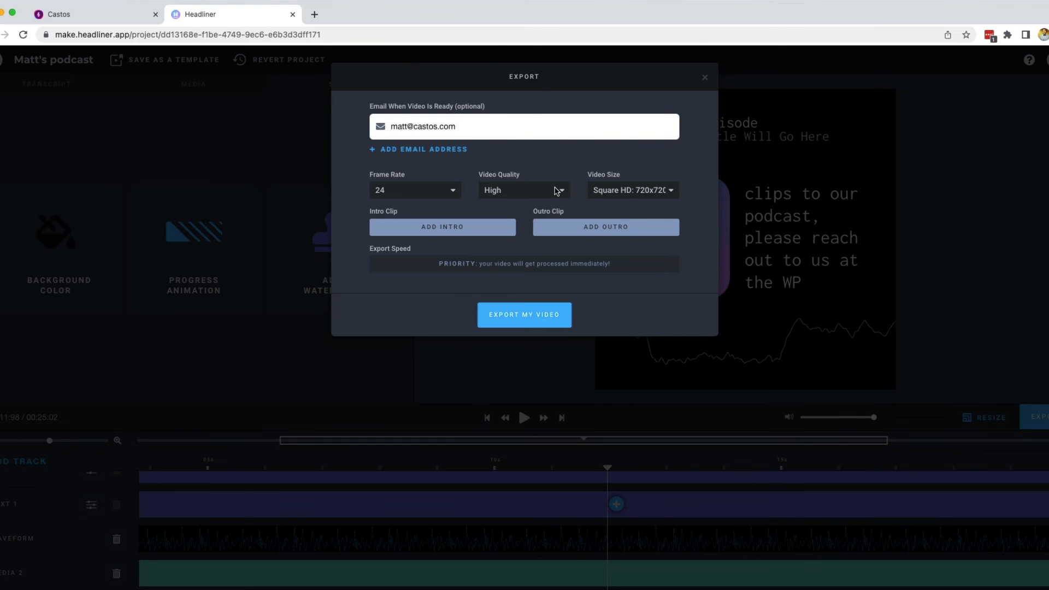
{"action": "left_click", "coordinate": [705, 78]}
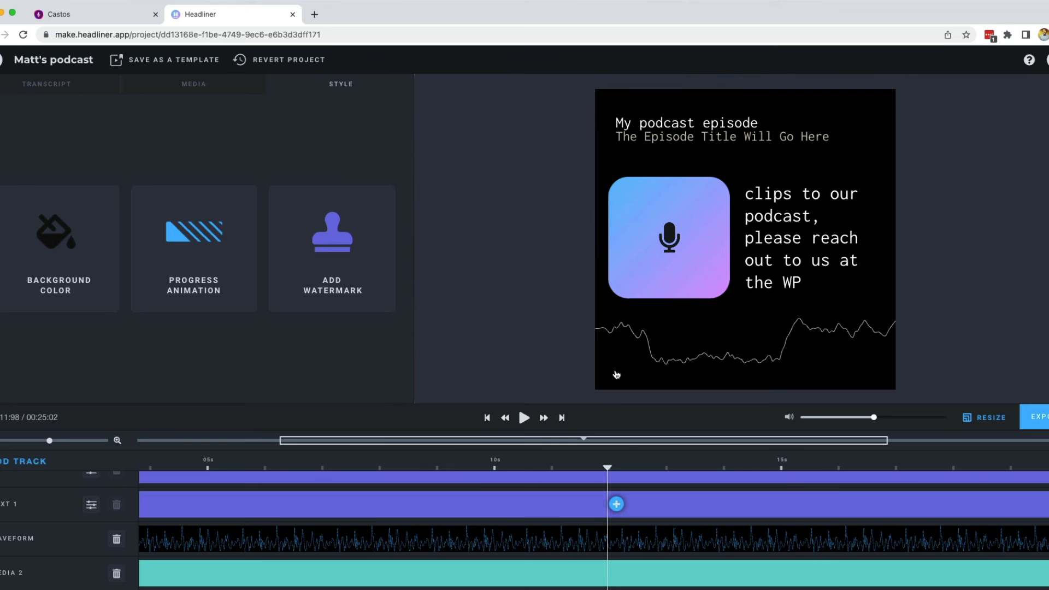
{"action": "left_click", "coordinate": [513, 464]}
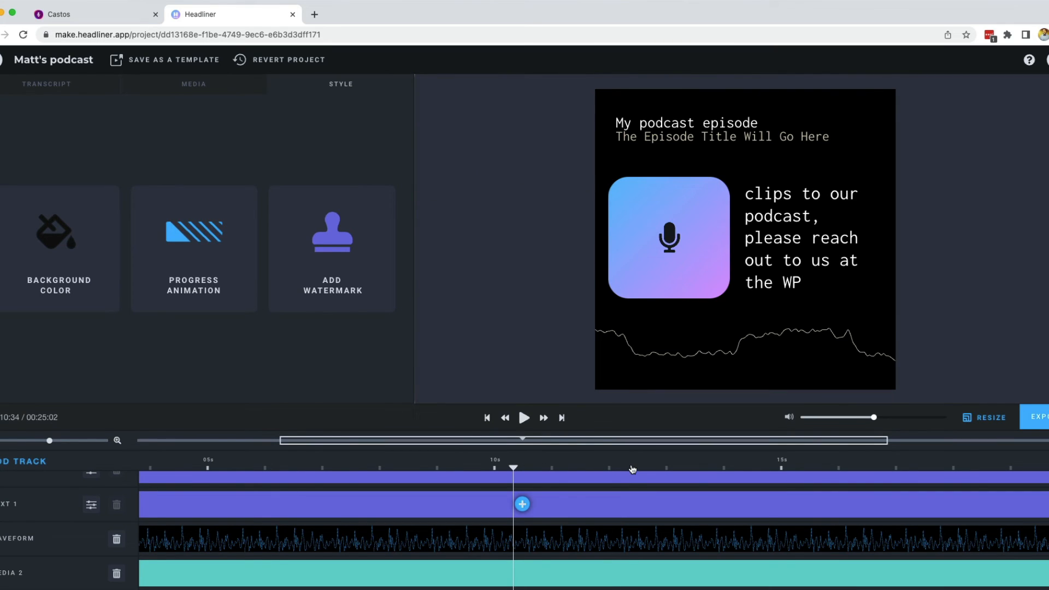
{"action": "left_click", "coordinate": [632, 468]}
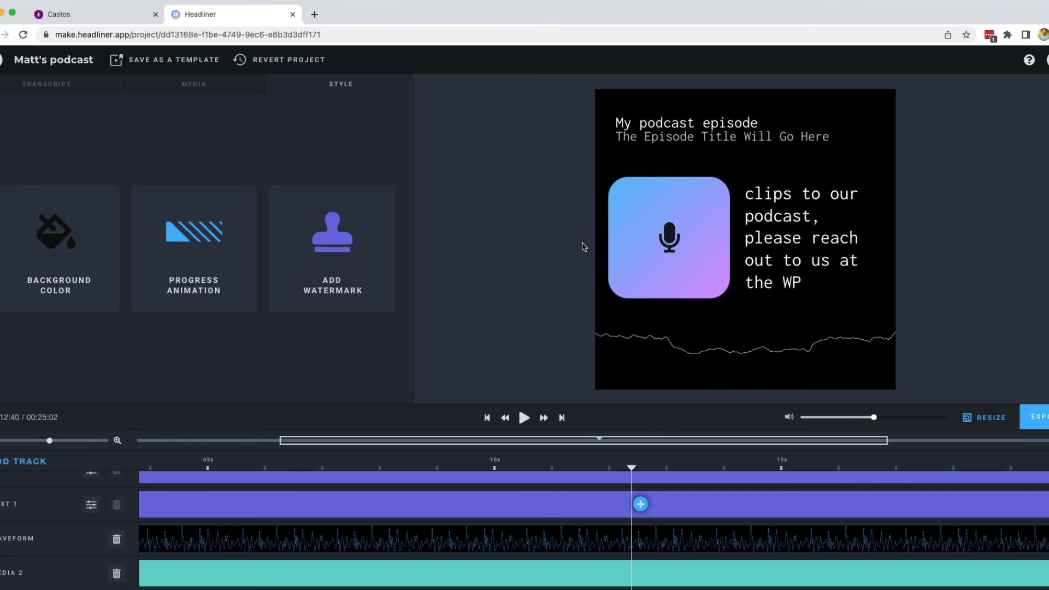
Switch back to Castos, dismiss the Headliner launch notice and open the episode links for "This is a lesson"
{"action": "left_click", "coordinate": [105, 17]}
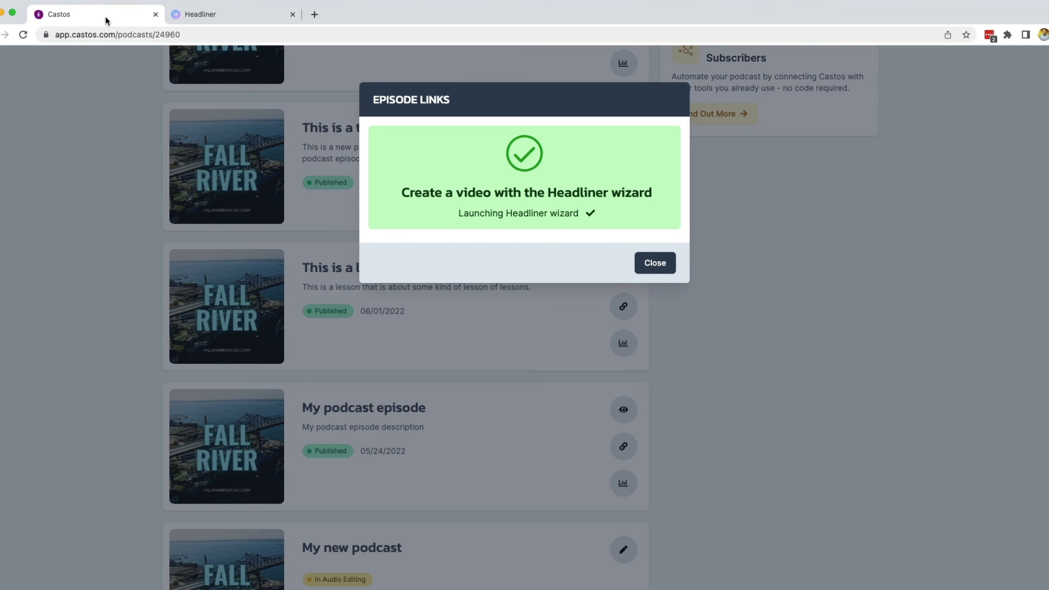
{"action": "left_click", "coordinate": [656, 262]}
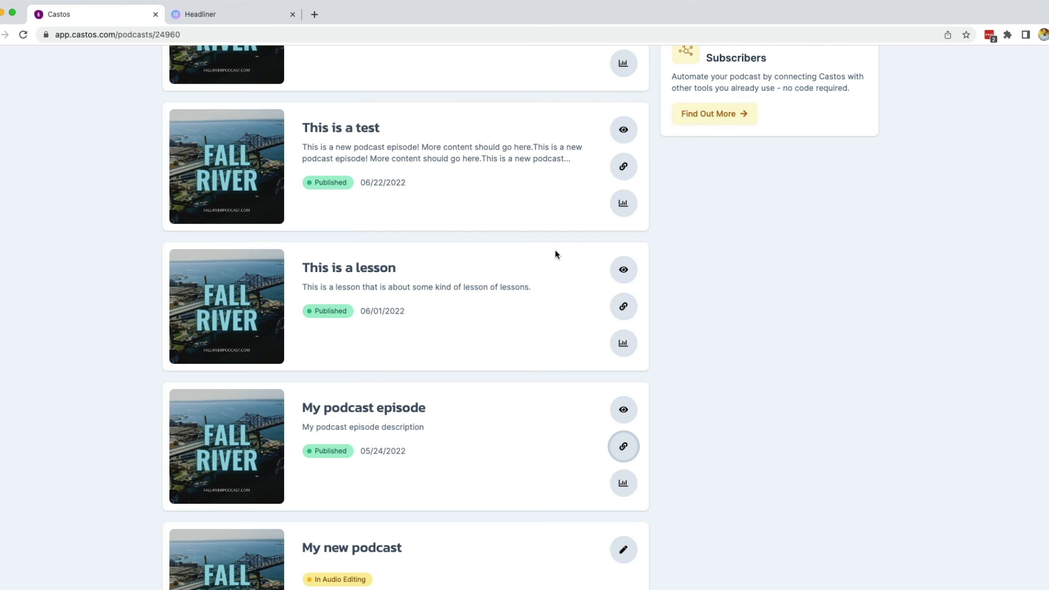
{"action": "left_click", "coordinate": [622, 317]}
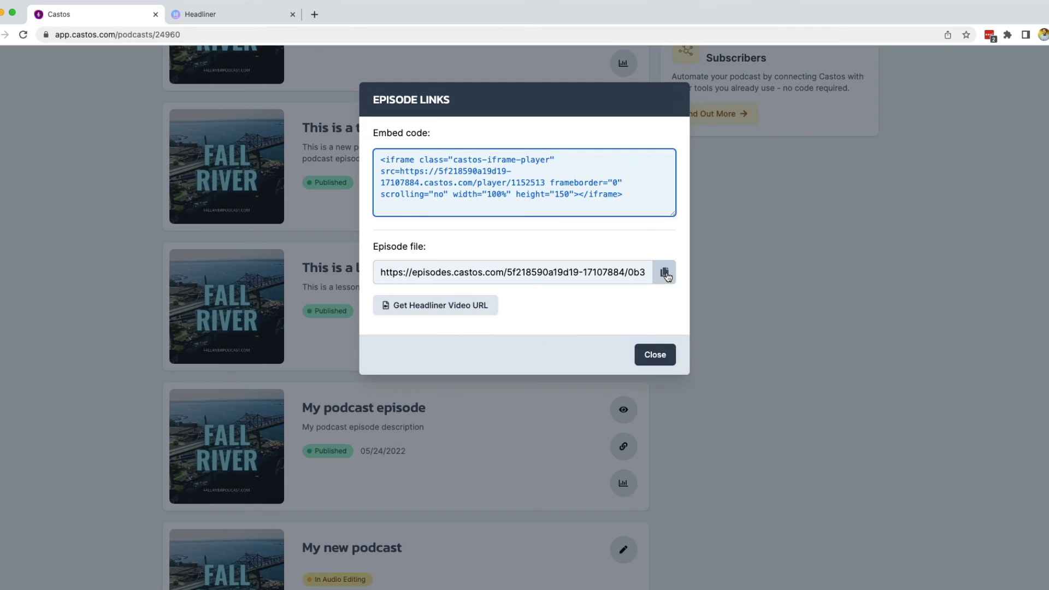